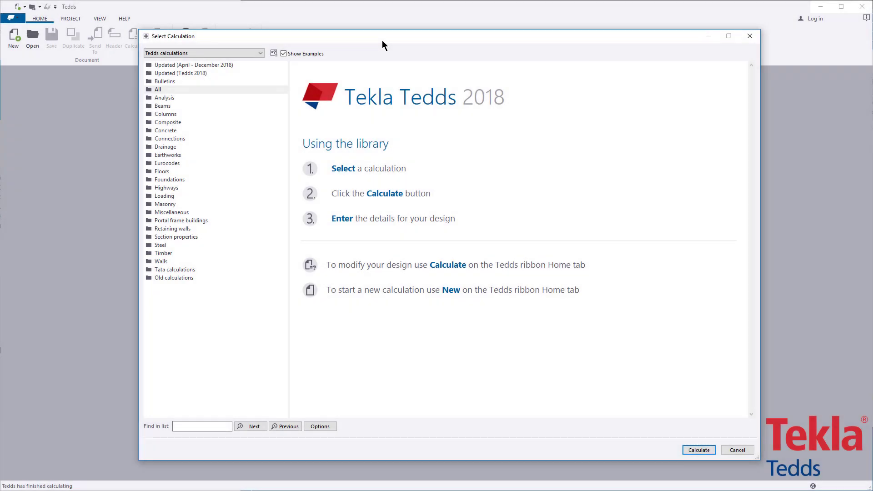
# - Expand Eurocodes > Masonry column design (EN1996) and read the plain column calculation description
pyautogui.click(182, 164)
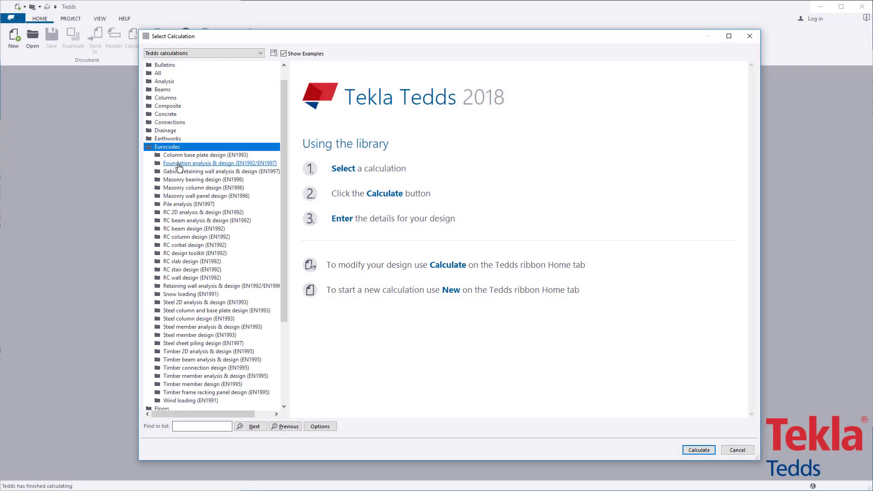
pyautogui.click(228, 188)
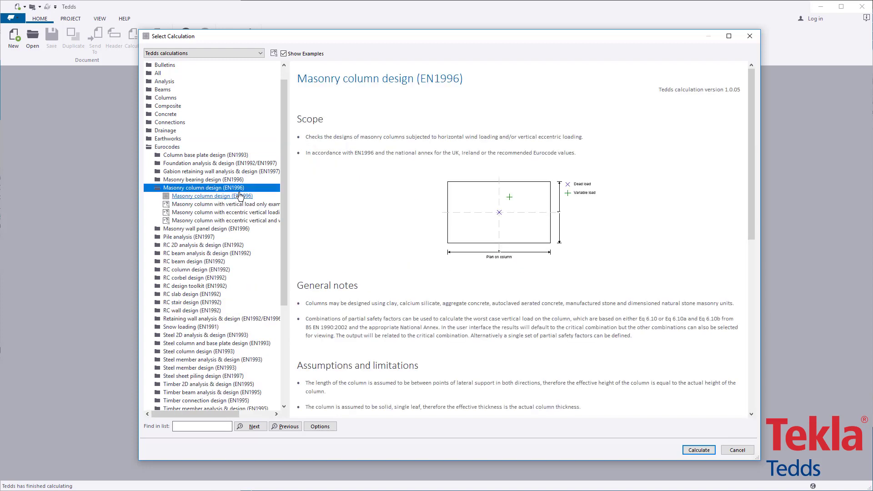
pyautogui.click(240, 196)
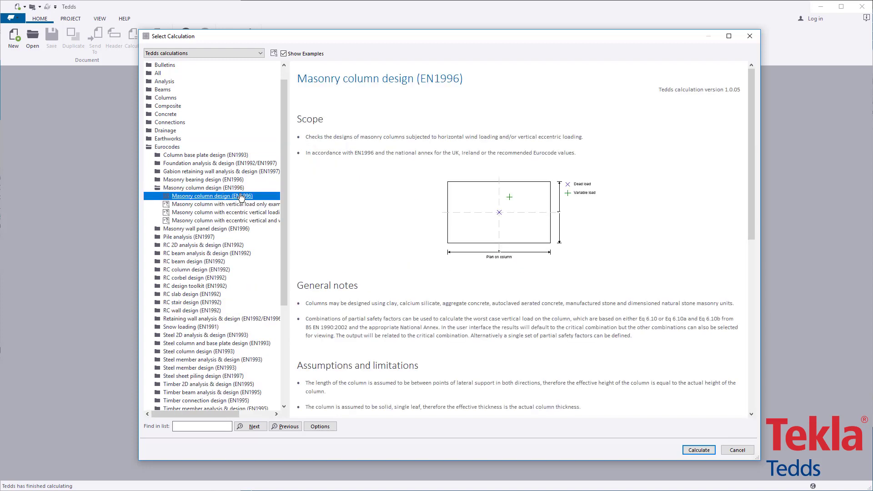
pyautogui.click(340, 119)
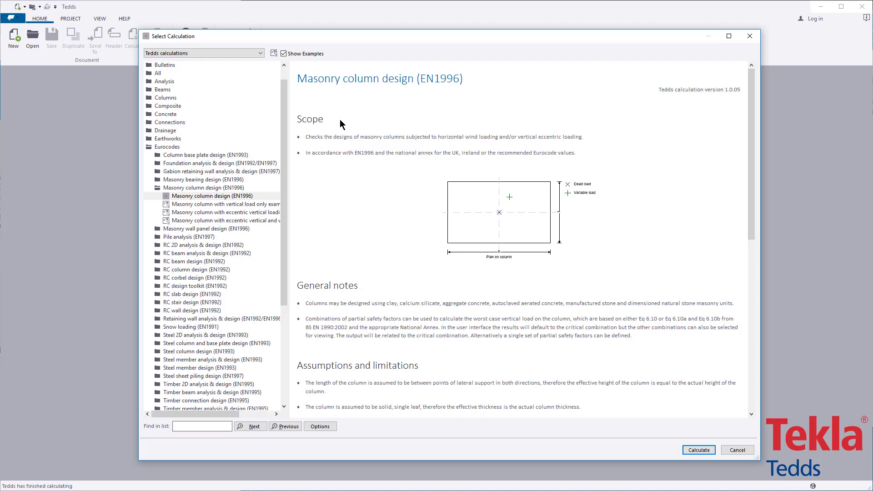
pyautogui.scroll(-3, 340, 119)
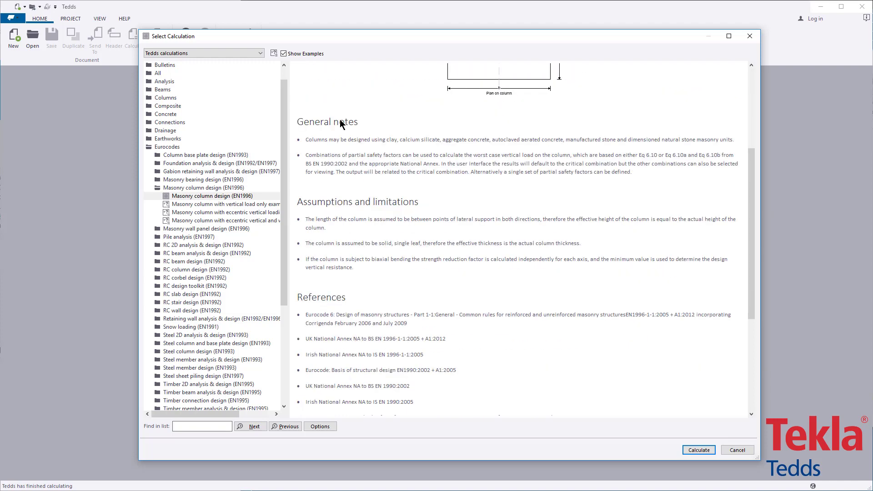
# - Run the eccentric vertical and wind loading example of the masonry column calculation
pyautogui.click(260, 204)
pyautogui.click(259, 212)
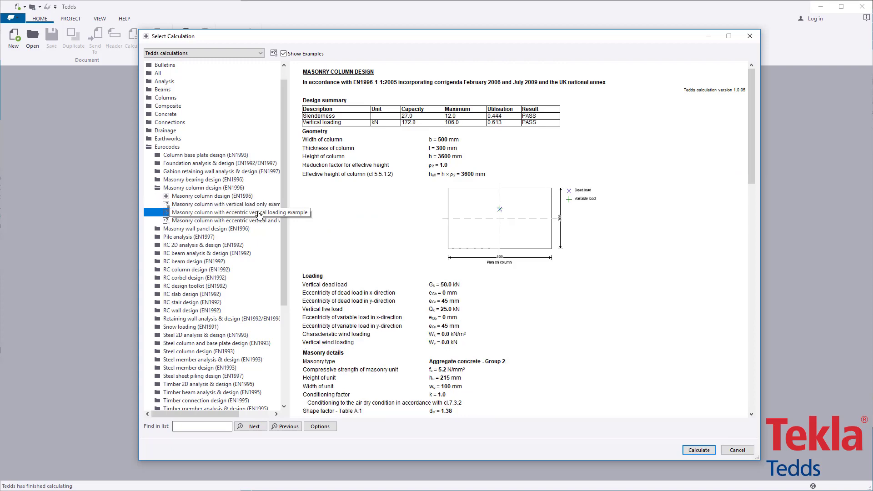
pyautogui.click(260, 221)
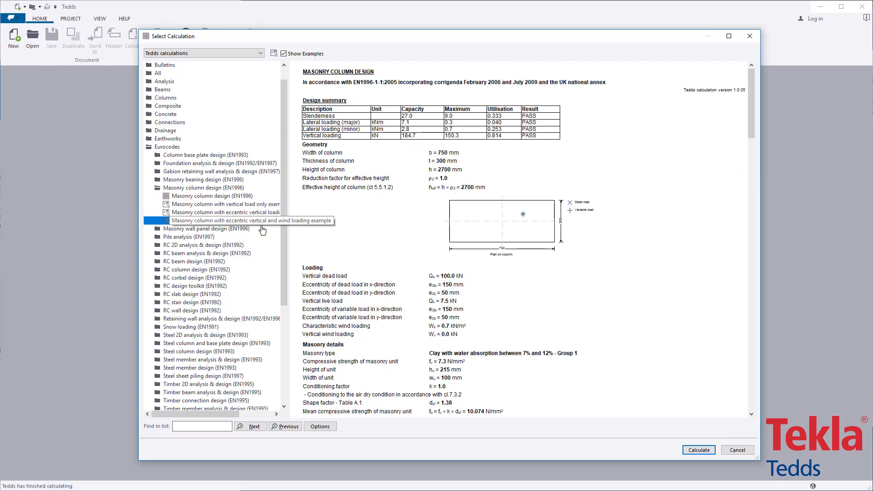
pyautogui.click(711, 451)
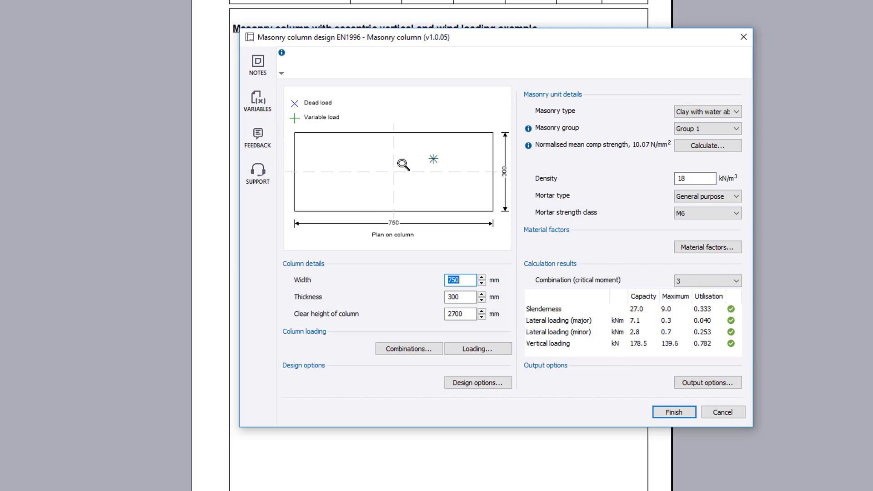
# - Accept the design options unchanged, keeping the United Kingdom national annex and calculated strength
pyautogui.click(502, 382)
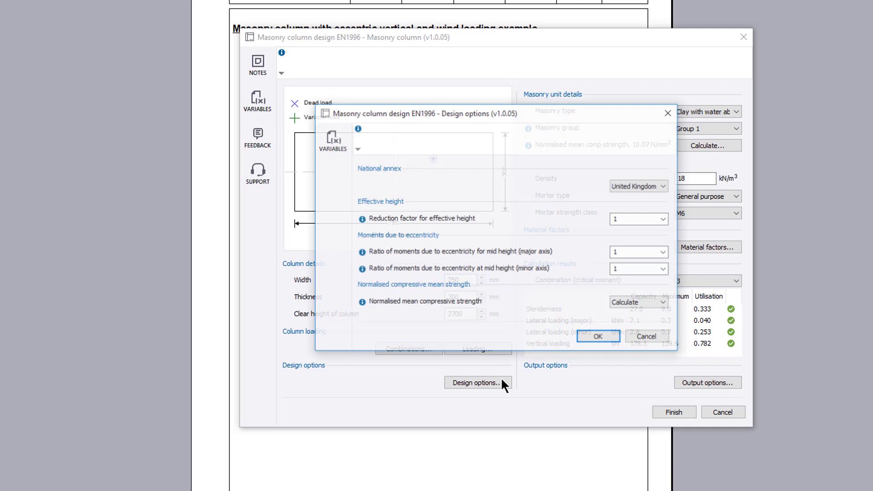
pyautogui.click(662, 186)
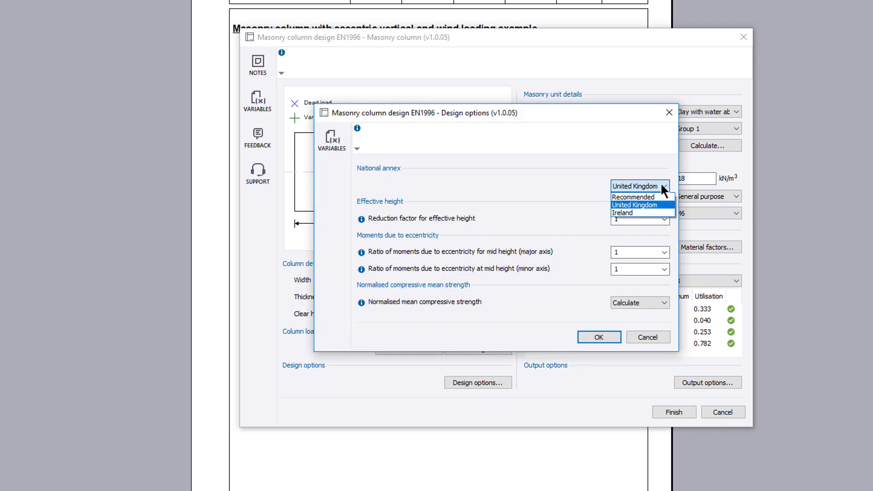
pyautogui.click(661, 185)
pyautogui.click(657, 298)
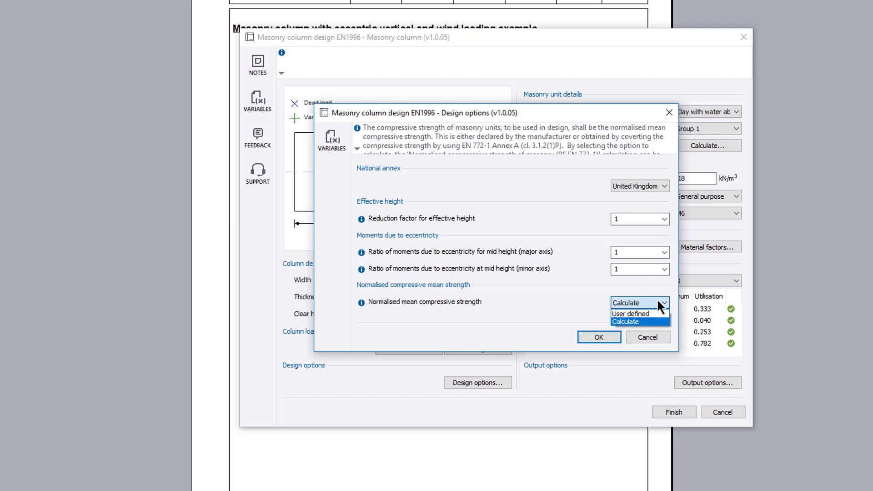
pyautogui.click(657, 300)
pyautogui.click(599, 337)
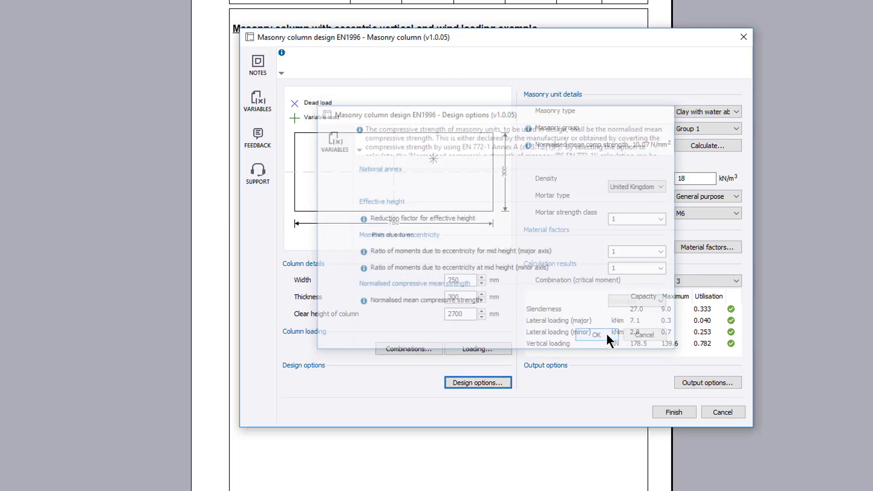
# - Change the column width to 440 mm and select the thickness value
pyautogui.doubleClick(461, 279)
pyautogui.write('440')
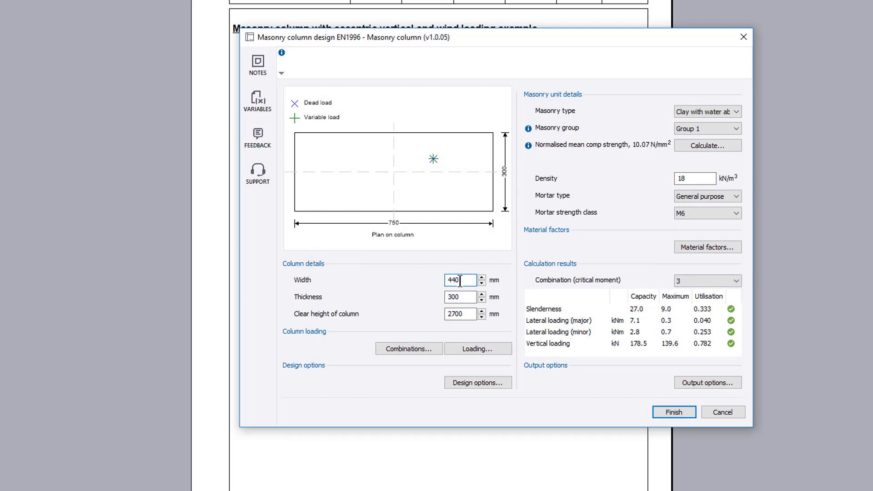
pyautogui.doubleClick(461, 297)
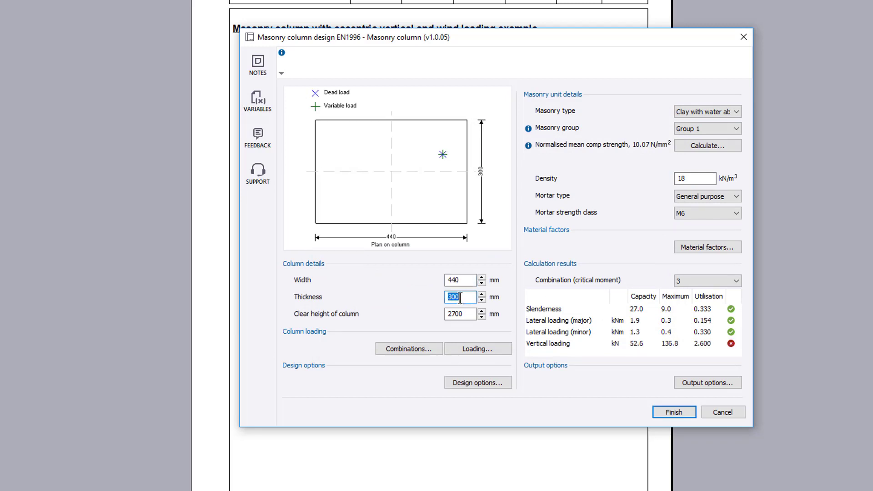
# - Commit the 325 mm thickness, then try the Basic and Single user defined combination types
pyautogui.write('325')
pyautogui.click(459, 313)
pyautogui.click(422, 348)
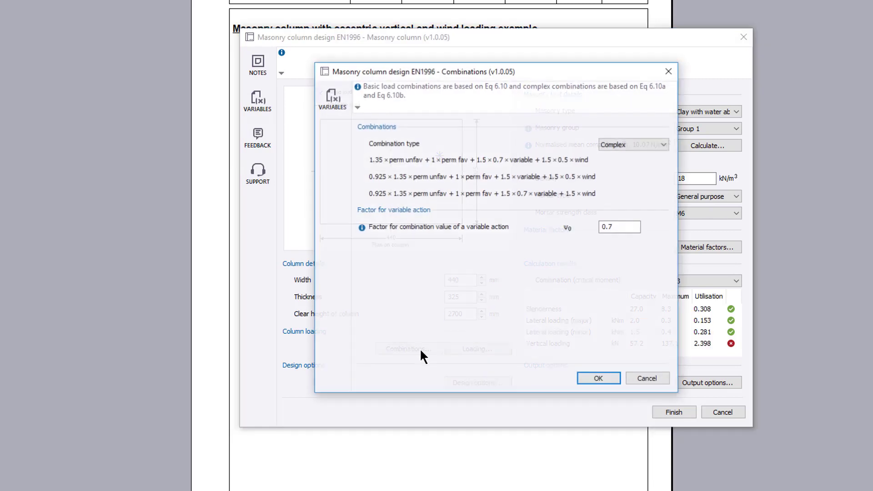
pyautogui.click(642, 144)
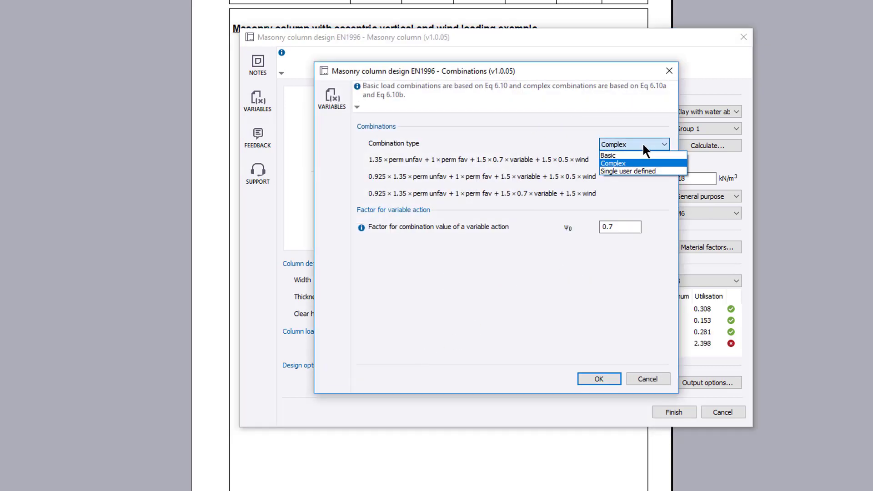
pyautogui.press('Up')
pyautogui.press('Return')
pyautogui.click(643, 143)
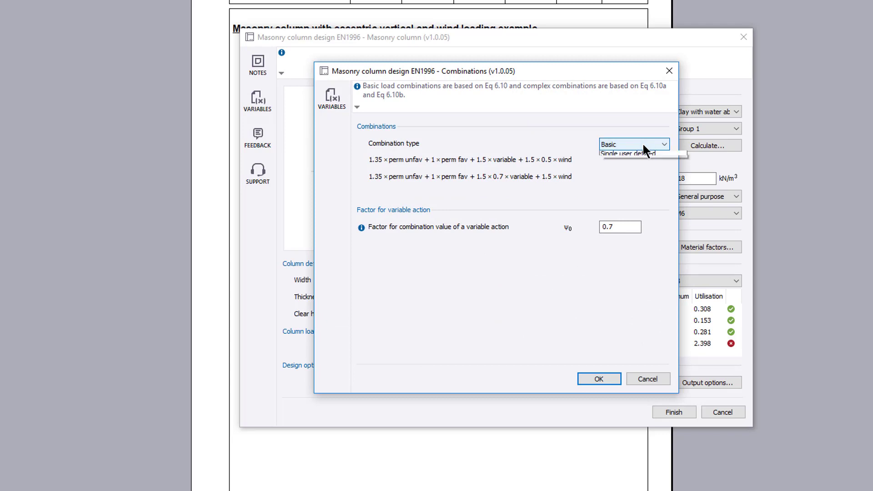
pyautogui.press('Down')
pyautogui.press('Down')
pyautogui.press('Return')
# - Return to Complex load combinations, keep ψ0 at 0.7, and accept the settings
pyautogui.click(643, 144)
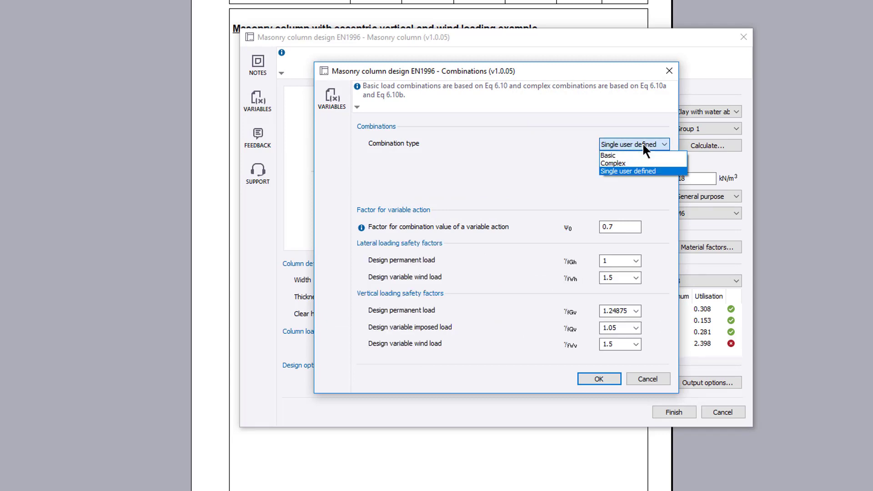
pyautogui.press('Up')
pyautogui.press('Return')
pyautogui.click(619, 224)
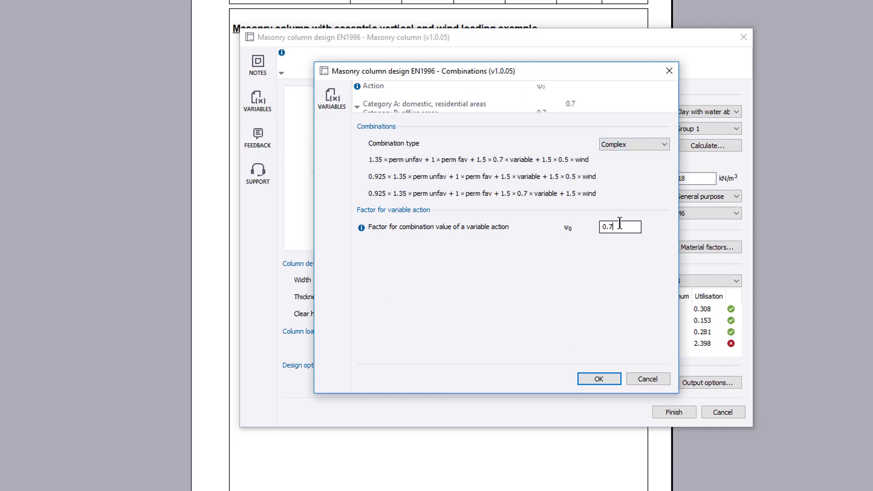
pyautogui.moveTo(361, 228)
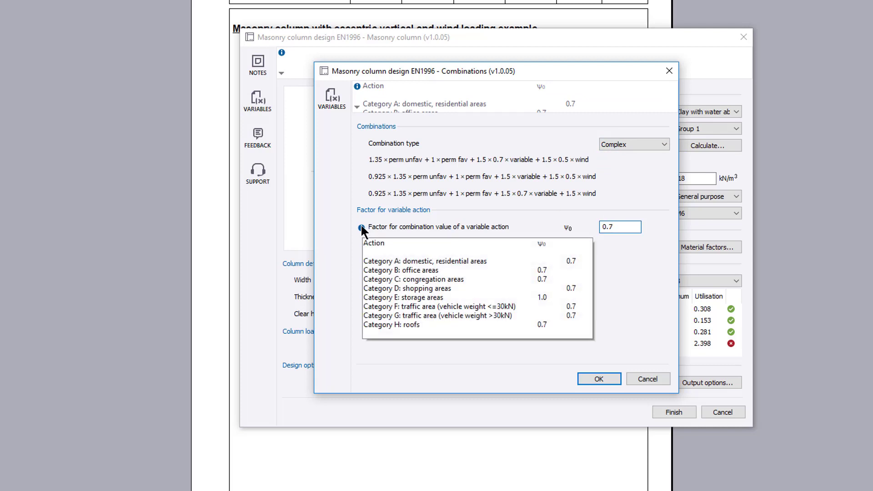
pyautogui.click(608, 381)
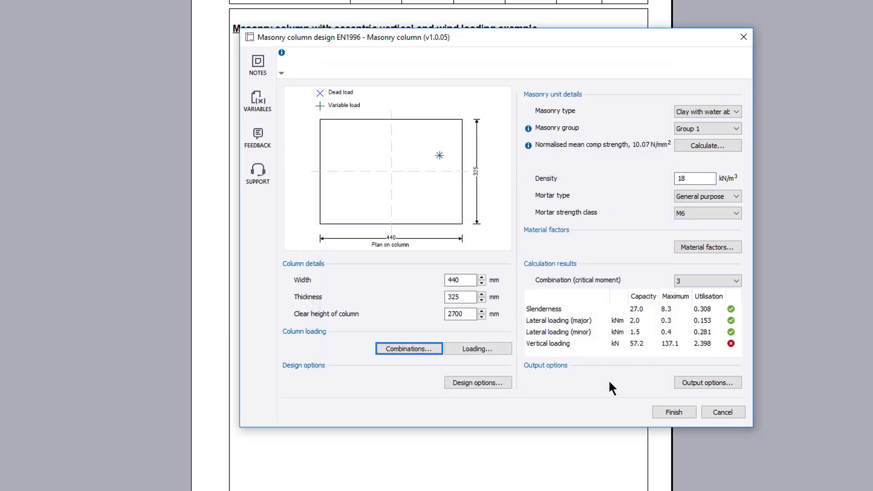
# - Set the dead and variable load x eccentricities to 100 mm
pyautogui.click(505, 349)
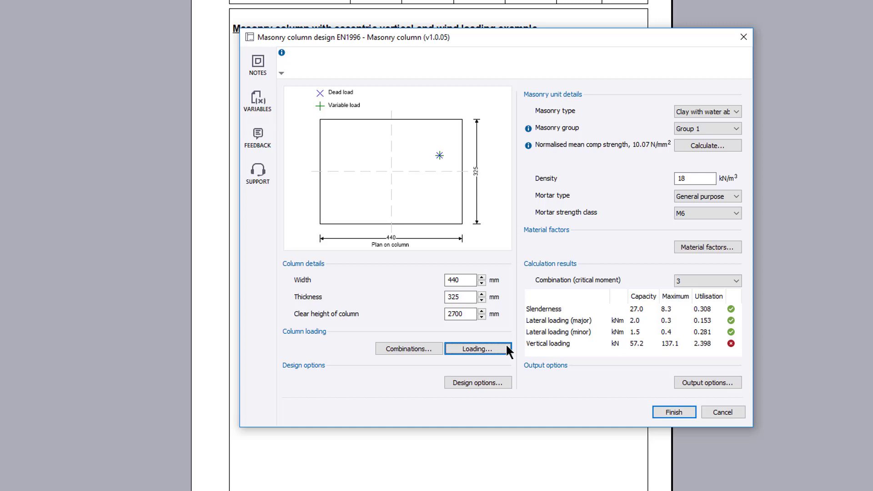
pyautogui.press('Tab')
pyautogui.write('100')
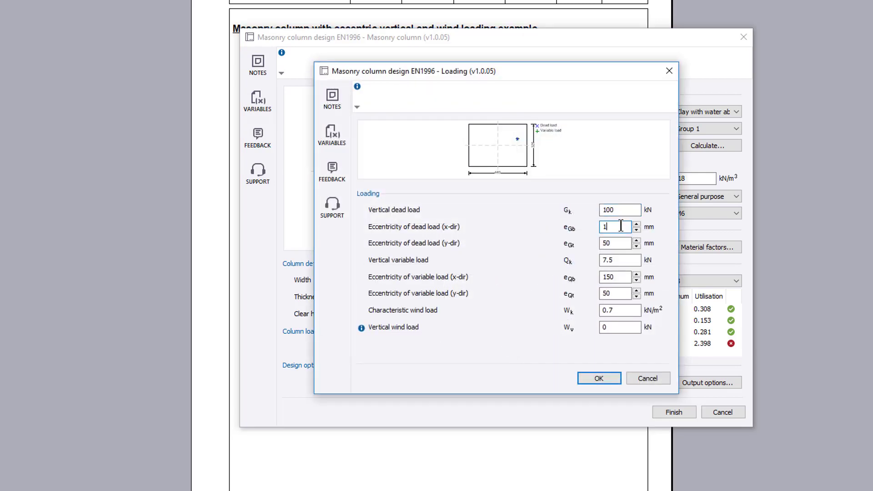
pyautogui.doubleClick(614, 276)
pyautogui.write('100')
pyautogui.press('Tab')
pyautogui.press('Tab')
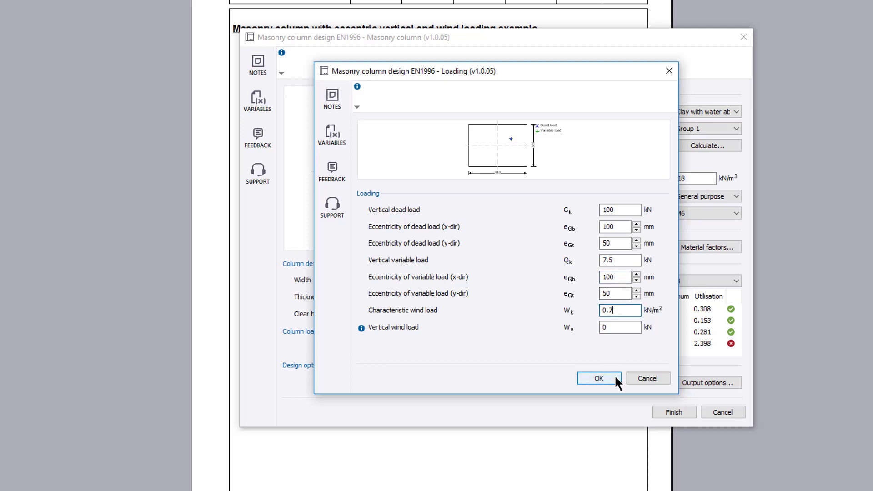
pyautogui.click(615, 379)
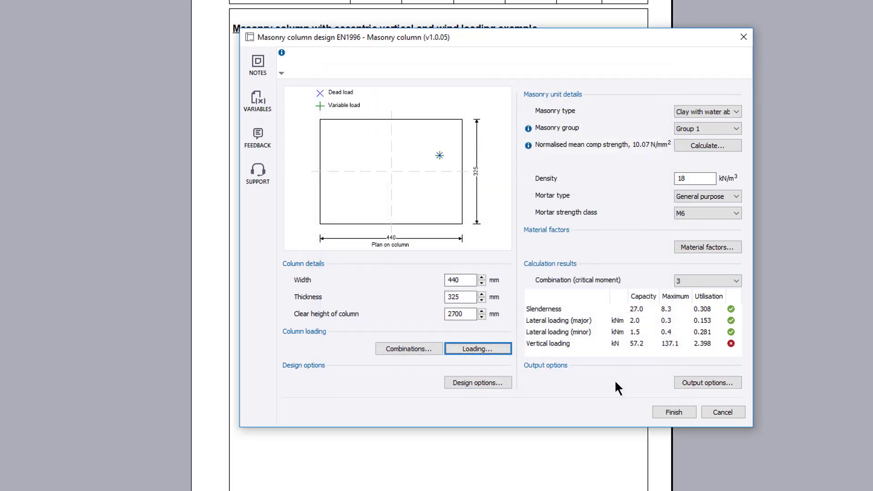
# - Keep Group 1 masonry with General purpose mortar and choose mortar strength class M6
pyautogui.click(741, 112)
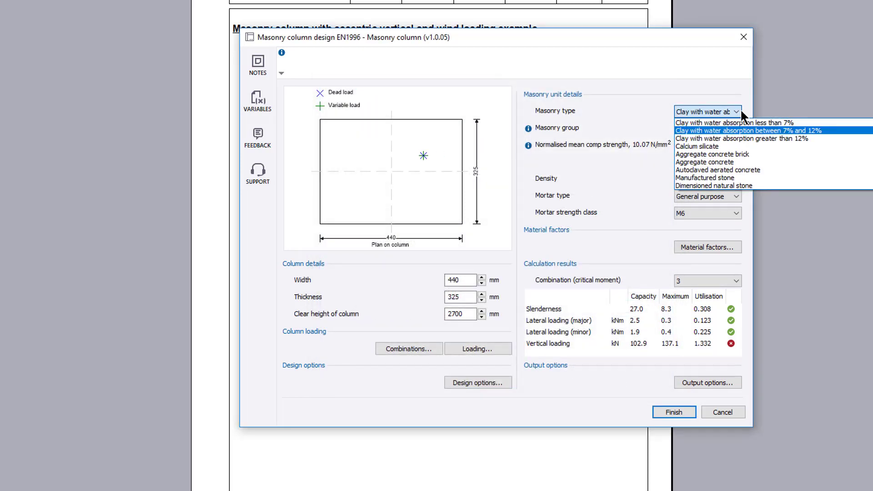
pyautogui.click(741, 110)
pyautogui.click(737, 129)
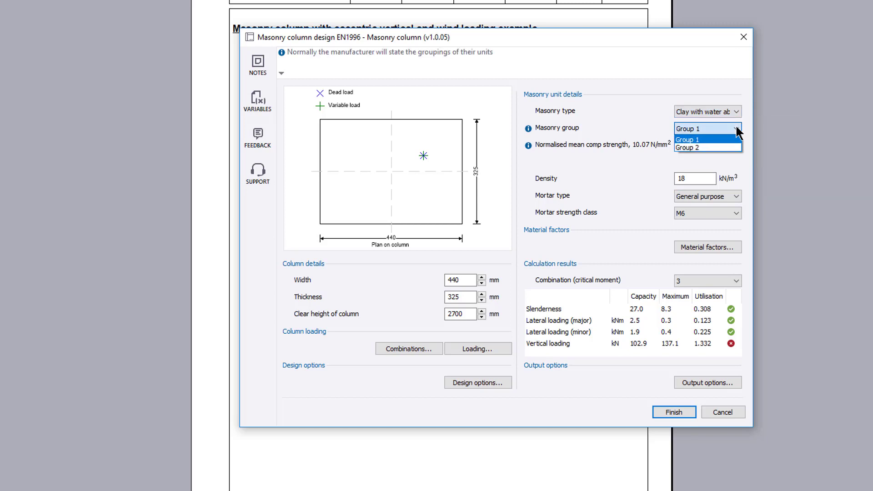
pyautogui.click(737, 129)
pyautogui.click(736, 199)
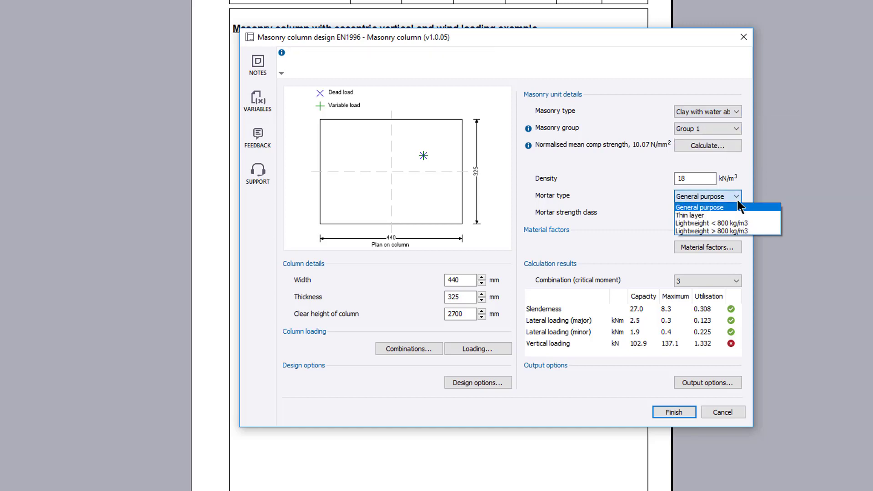
pyautogui.click(738, 207)
pyautogui.click(736, 213)
pyautogui.click(705, 237)
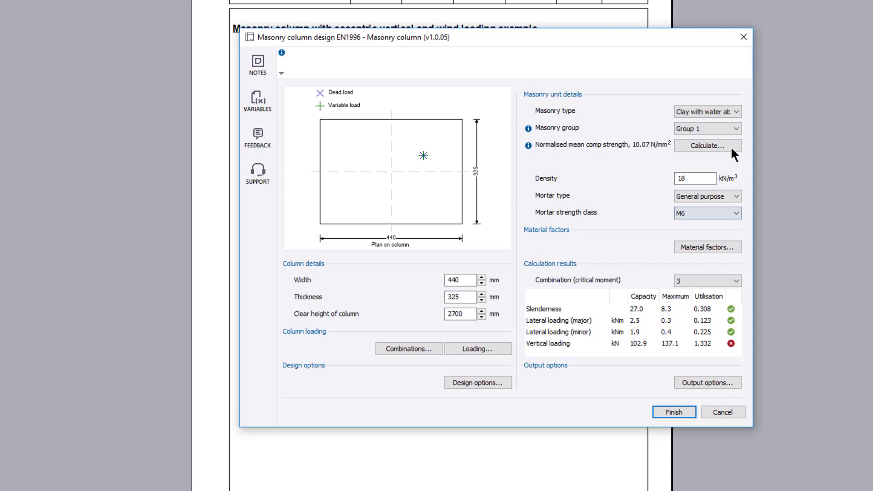
# - In the Annex A strength calculation, pick 15 N/mm² units 65 × 100 mm, accepting 12.75 N/mm²
pyautogui.click(730, 146)
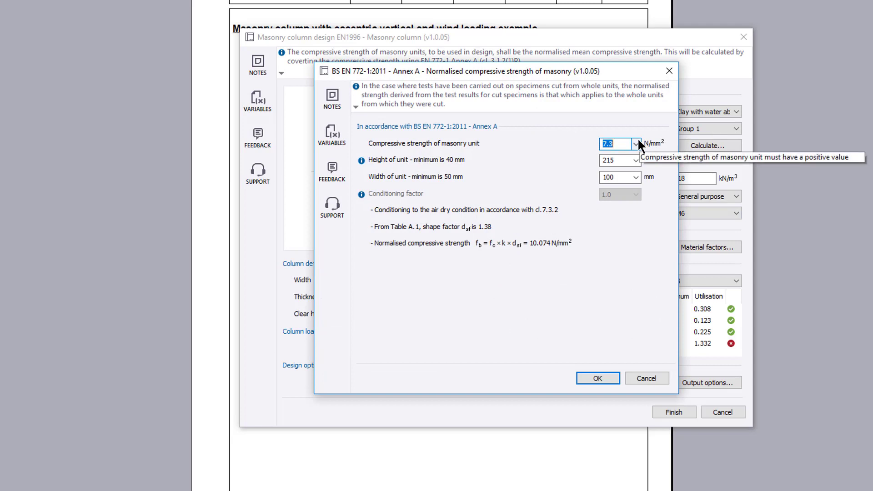
pyautogui.click(636, 143)
pyautogui.press('Down')
pyautogui.press('Down')
pyautogui.press('Down')
pyautogui.press('Return')
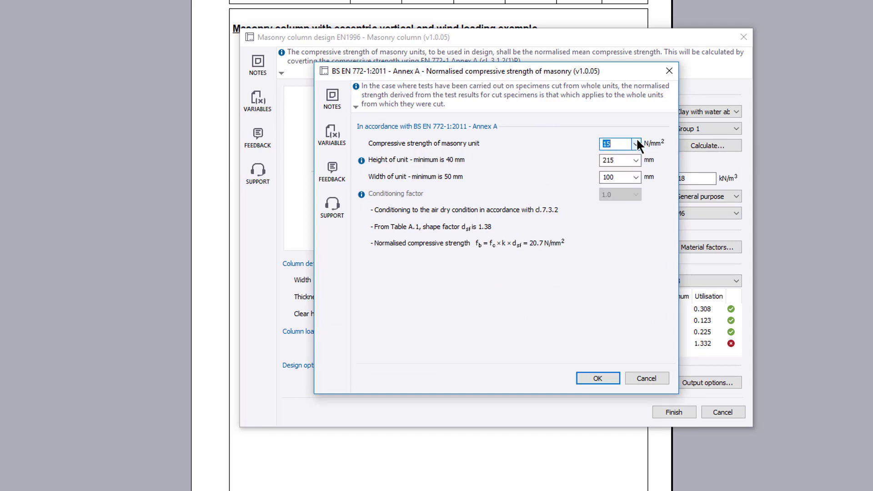
pyautogui.click(637, 160)
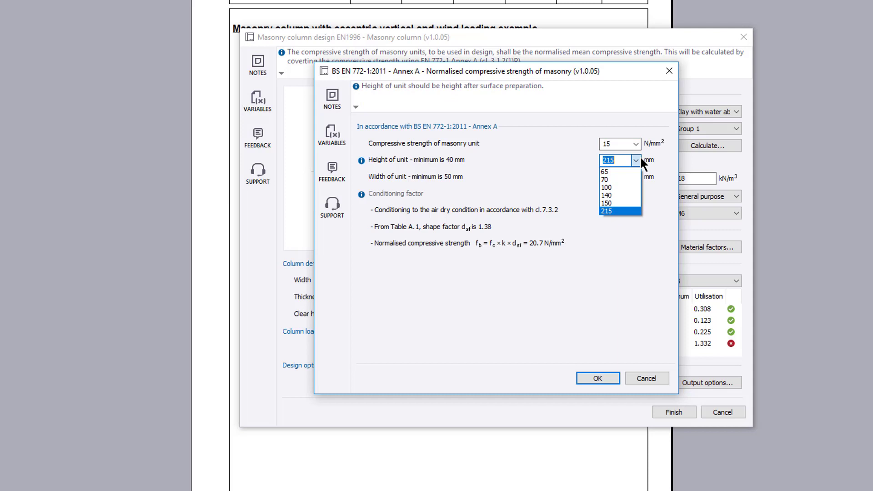
pyautogui.press('Up')
pyautogui.press('Up')
pyautogui.press('Up')
pyautogui.press('Up')
pyautogui.press('Up')
pyautogui.press('Return')
pyautogui.click(637, 177)
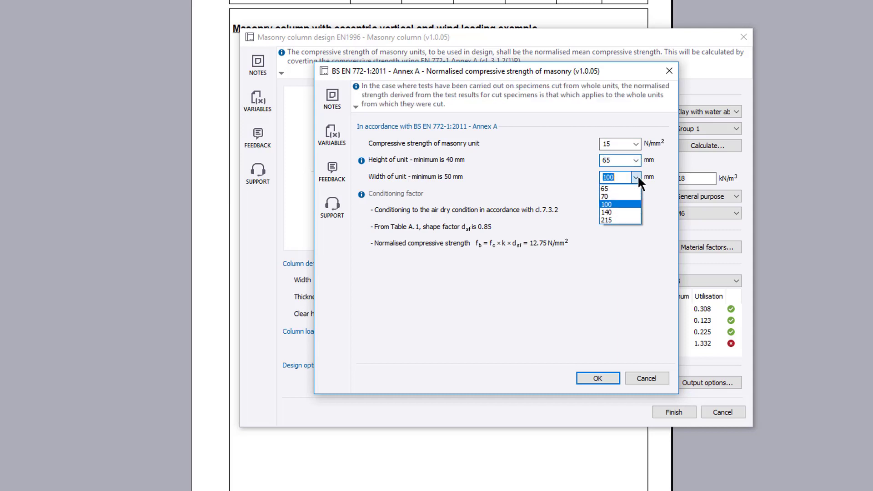
pyautogui.press('Return')
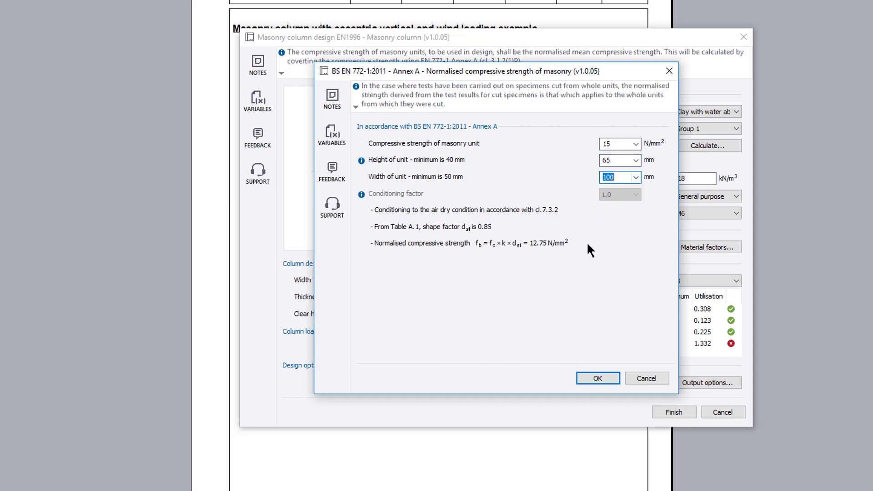
pyautogui.click(587, 379)
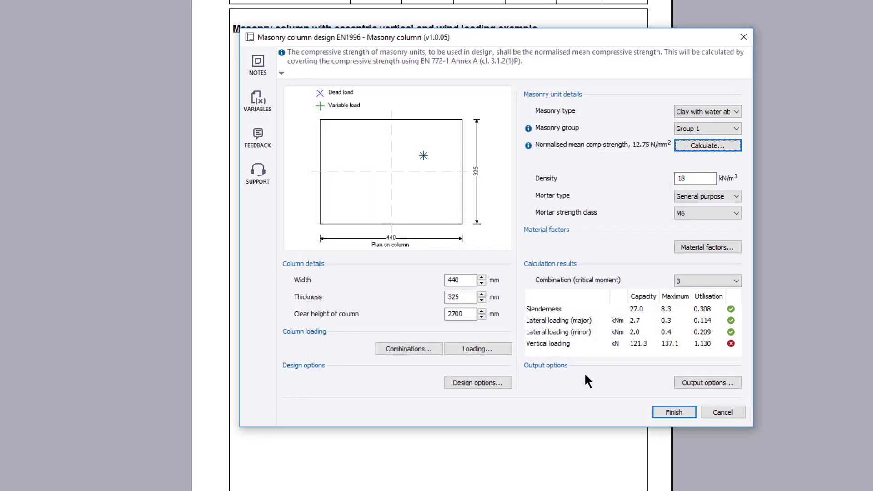
pyautogui.click(733, 247)
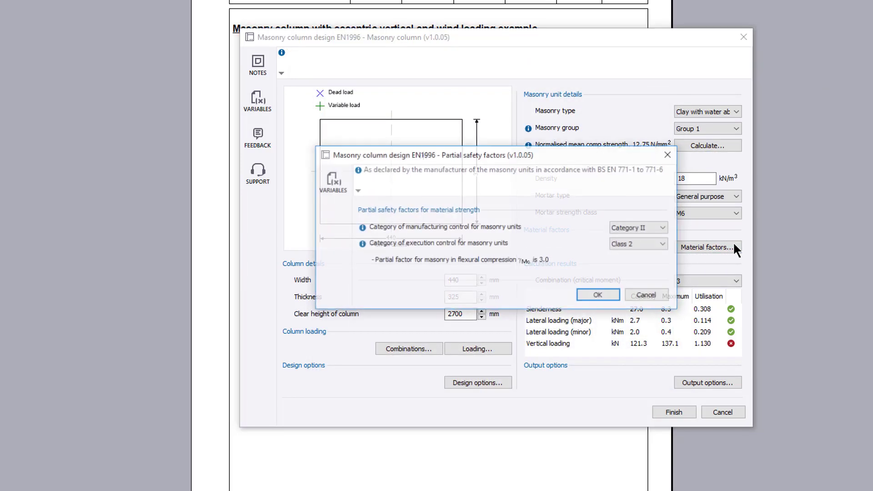
pyautogui.click(658, 226)
pyautogui.click(660, 242)
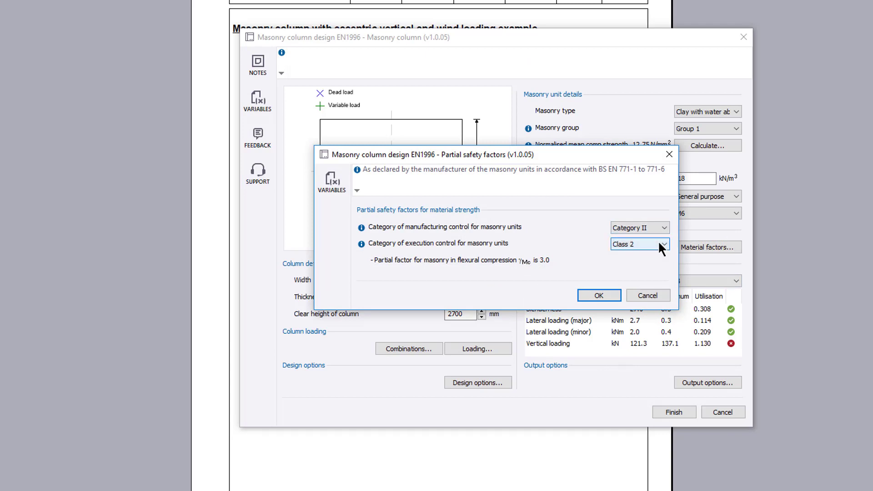
pyautogui.click(660, 242)
pyautogui.click(660, 242)
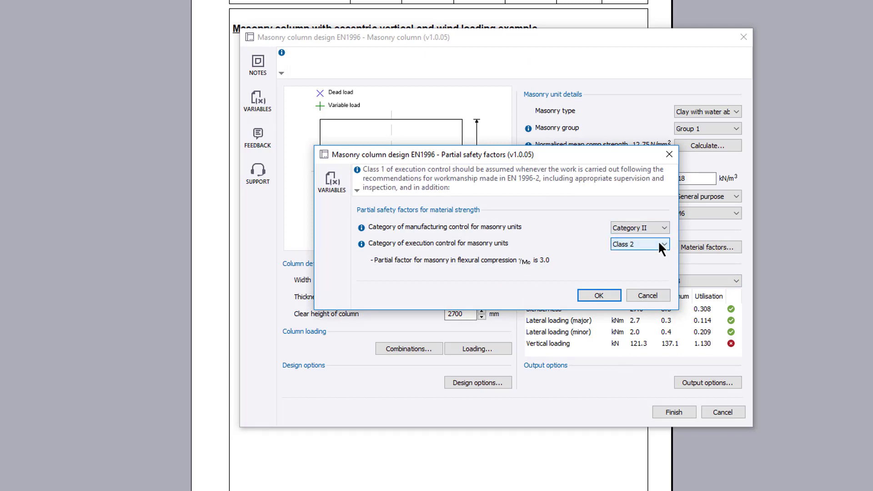
pyautogui.click(612, 294)
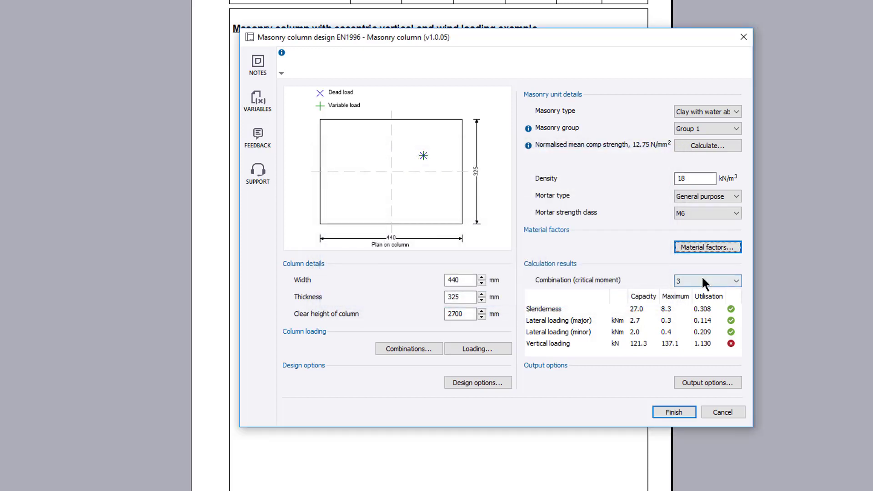
# - Switch the results from combination 3 to combination 1 and reopen the Annex A strength calculation
pyautogui.click(703, 281)
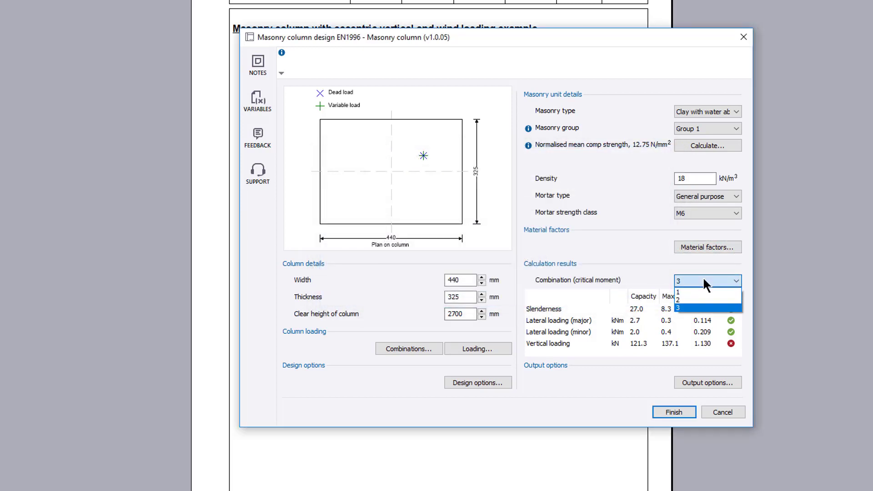
pyautogui.press('Up')
pyautogui.press('Up')
pyautogui.click(704, 280)
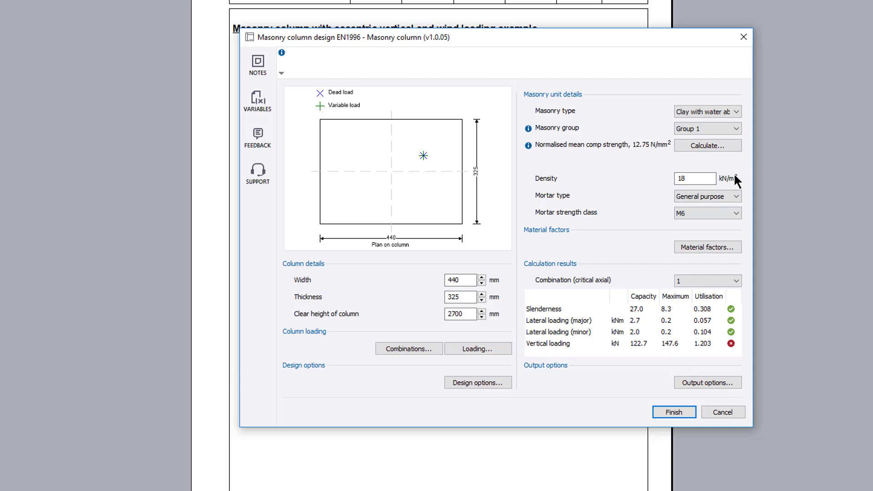
pyautogui.click(737, 146)
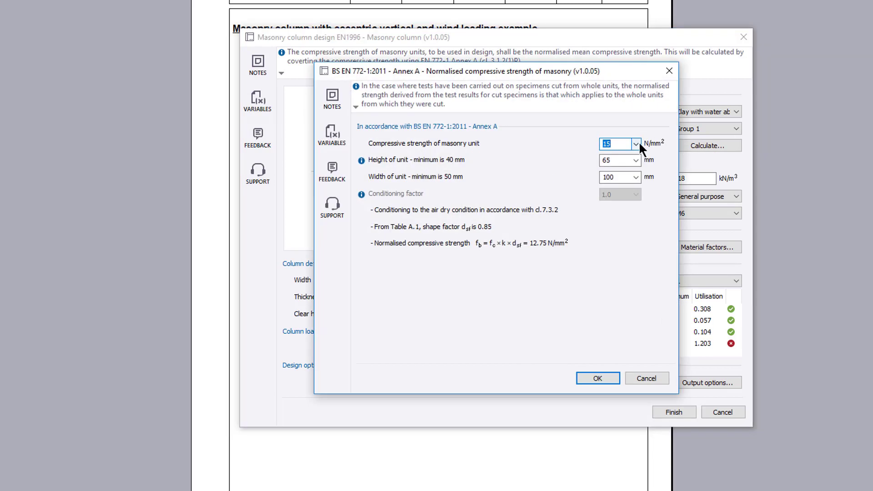
# - Use 20 N/mm² units (17 N/mm² normalised) and show combination 1 results, vertical loading 0.983
pyautogui.click(637, 143)
pyautogui.press('Down')
pyautogui.press('Return')
pyautogui.click(608, 372)
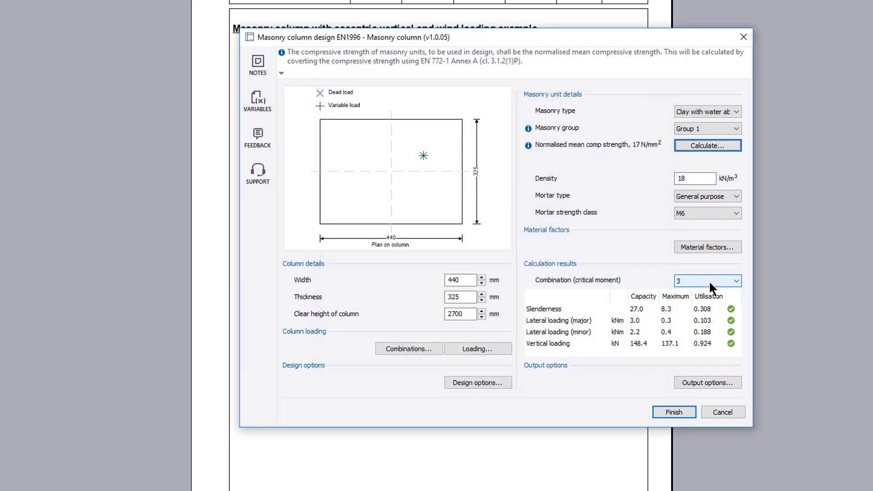
pyautogui.click(709, 283)
pyautogui.press('Up')
pyautogui.press('Up')
pyautogui.press('Return')
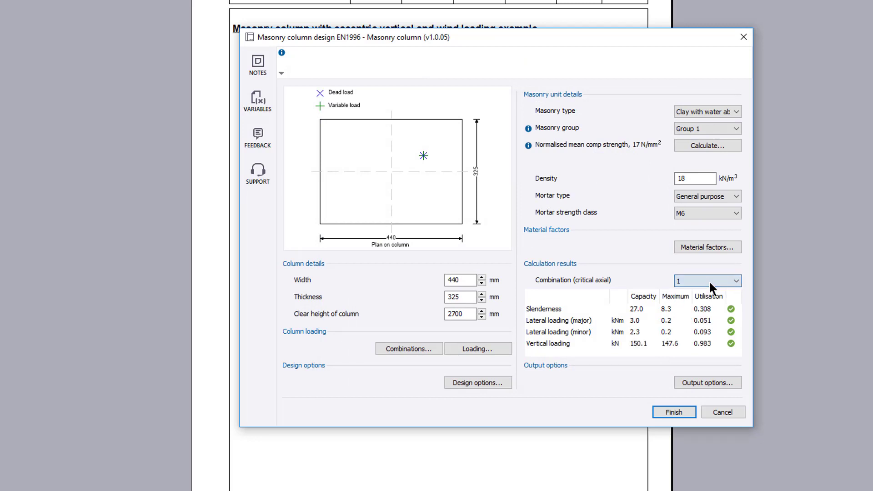
pyautogui.click(738, 381)
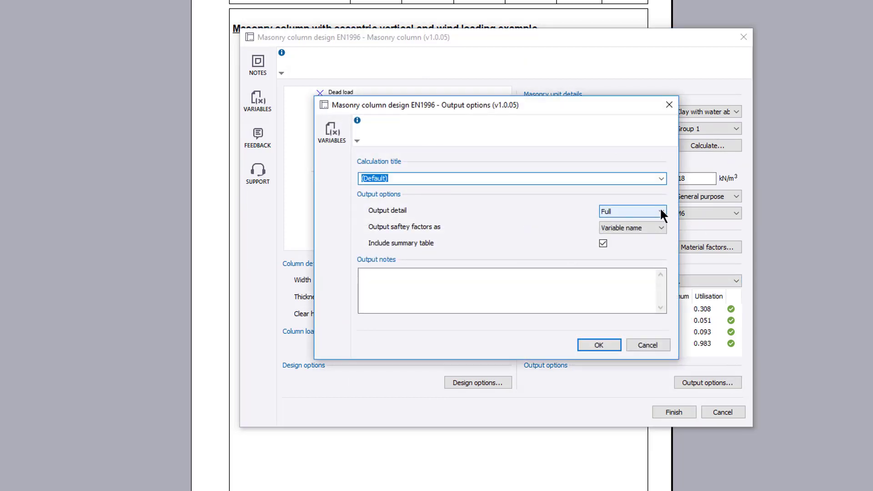
# - Keep Full output detail and Variable name safety factors, adding the output note 'example note'
pyautogui.click(660, 211)
pyautogui.click(661, 212)
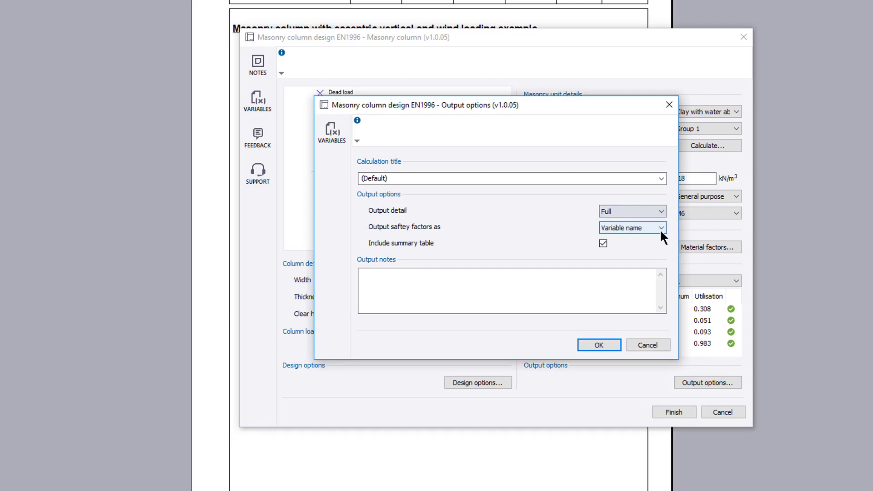
pyautogui.click(659, 228)
pyautogui.click(632, 235)
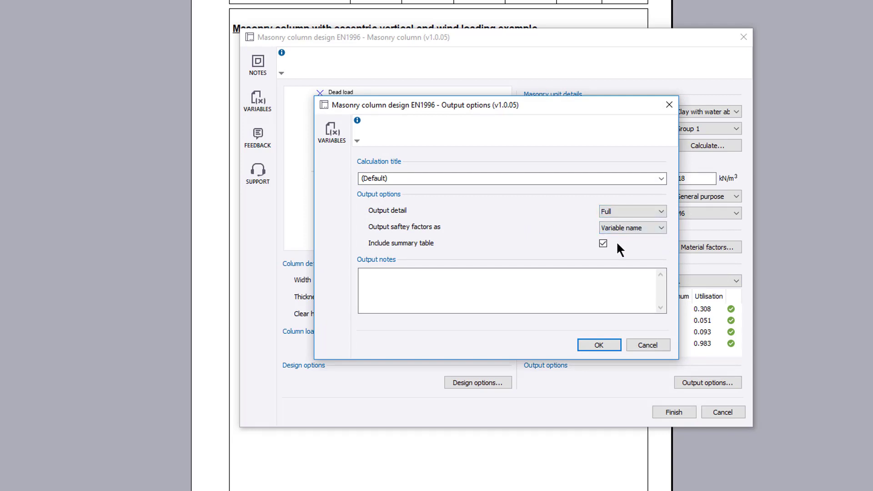
pyautogui.click(454, 278)
pyautogui.write('example note')
pyautogui.click(439, 178)
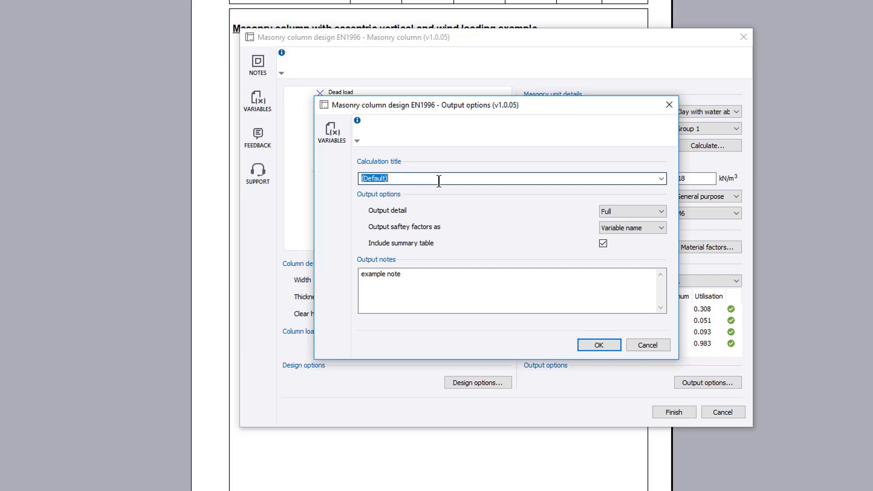
pyautogui.click(606, 345)
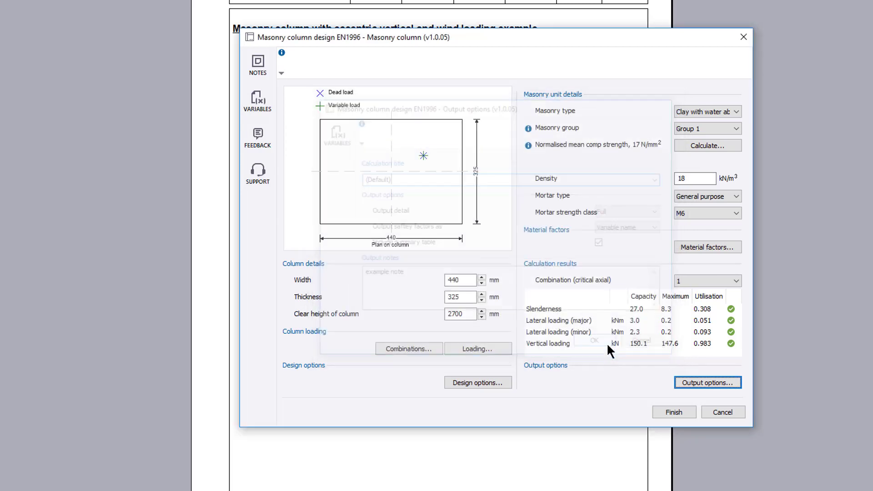
# - Finish the design to write the five-page calculation, then scroll through it to page 5
pyautogui.click(691, 410)
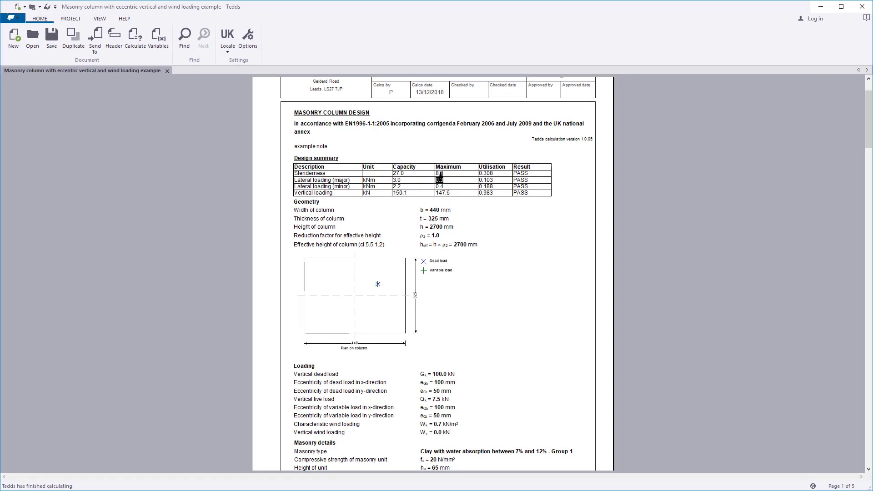
pyautogui.click(440, 174)
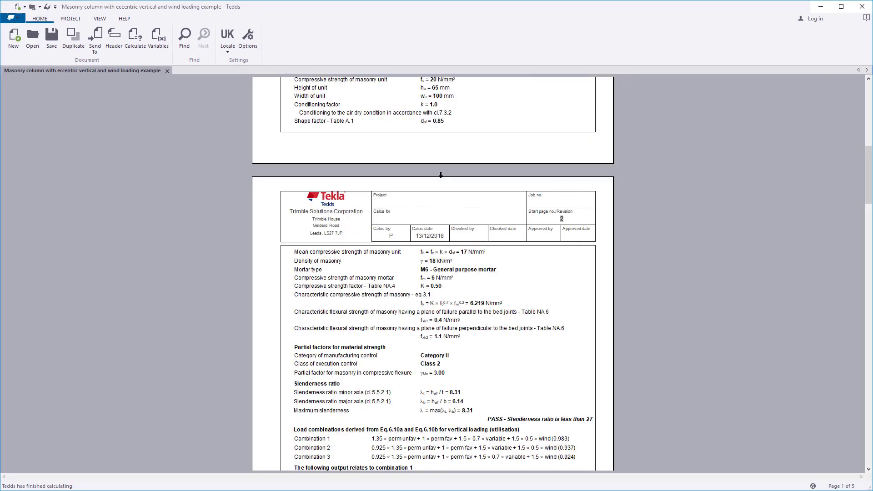
pyautogui.scroll(-5, 440, 174)
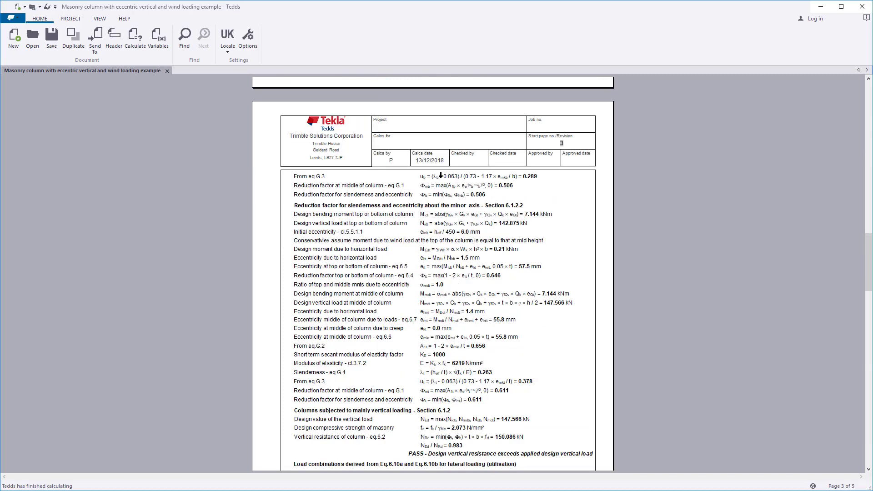
pyautogui.scroll(-3, 441, 174)
pyautogui.scroll(-8, 440, 174)
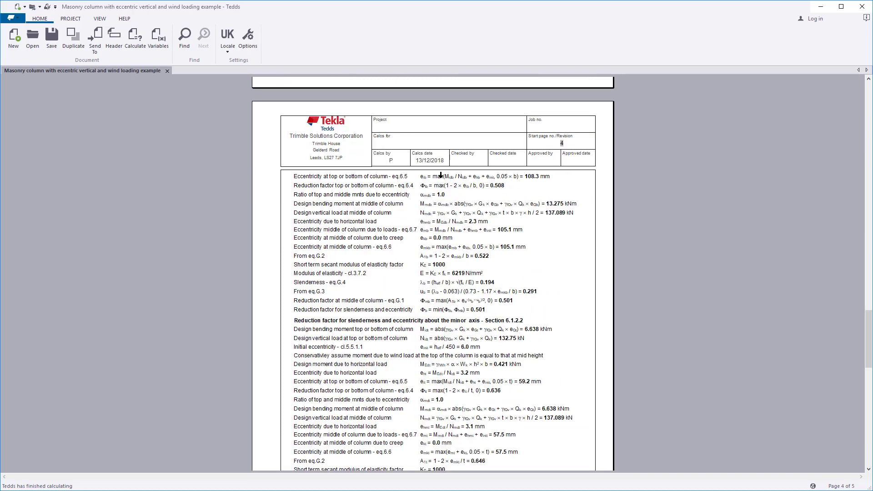
pyautogui.scroll(-10, 440, 175)
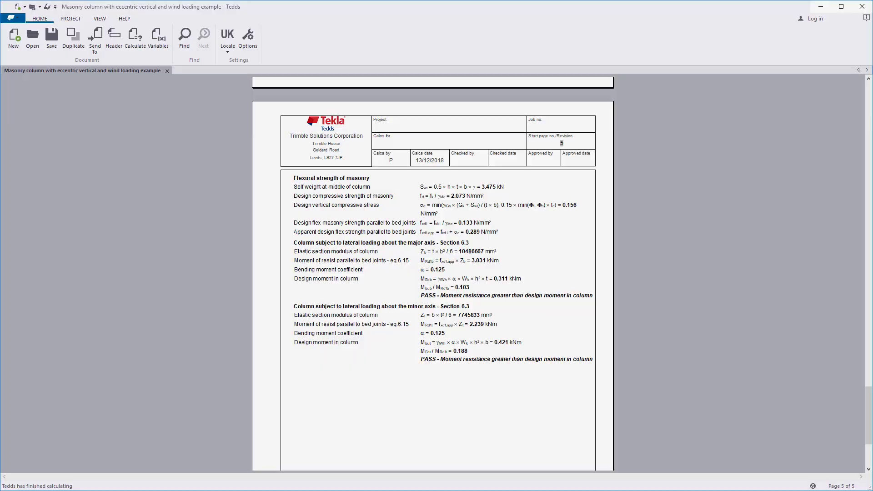